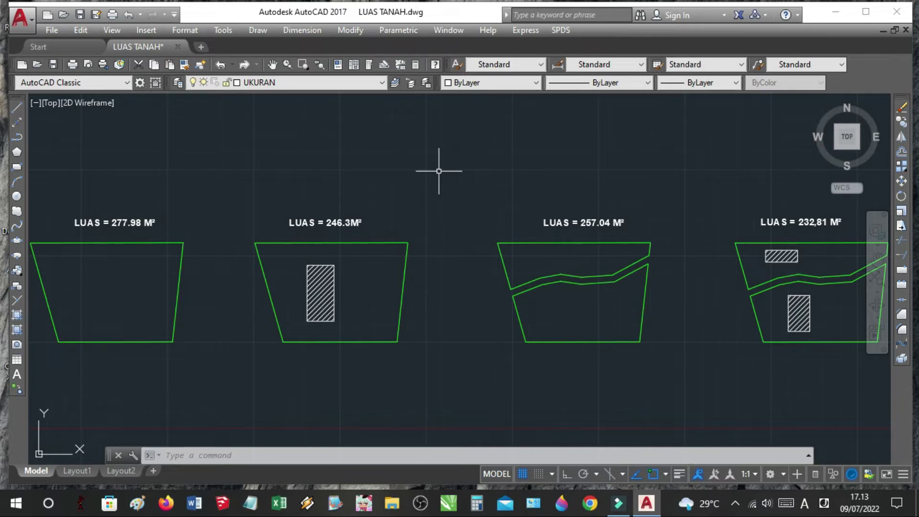
Zoom out over all four plots, then zoom in on the first two plots and their LUAS labels
scroll(409, 170, "down", 2)
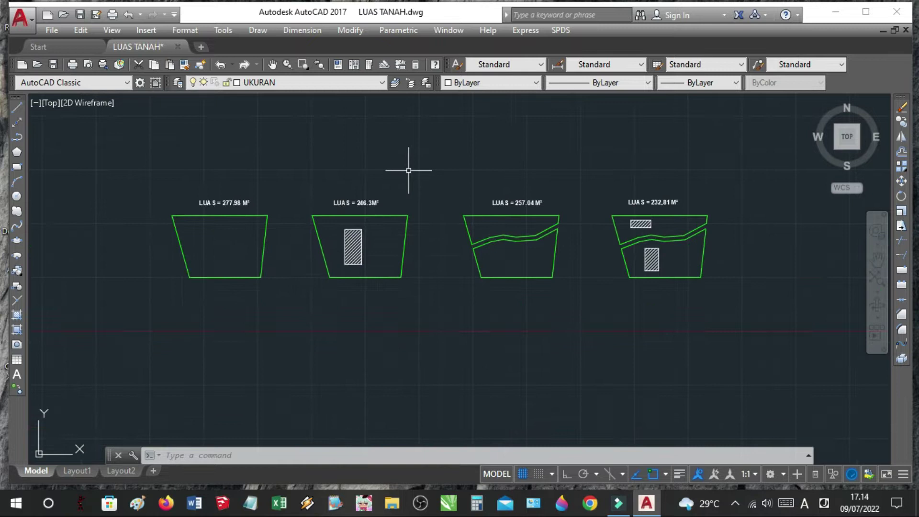
scroll(229, 225, "up", 3)
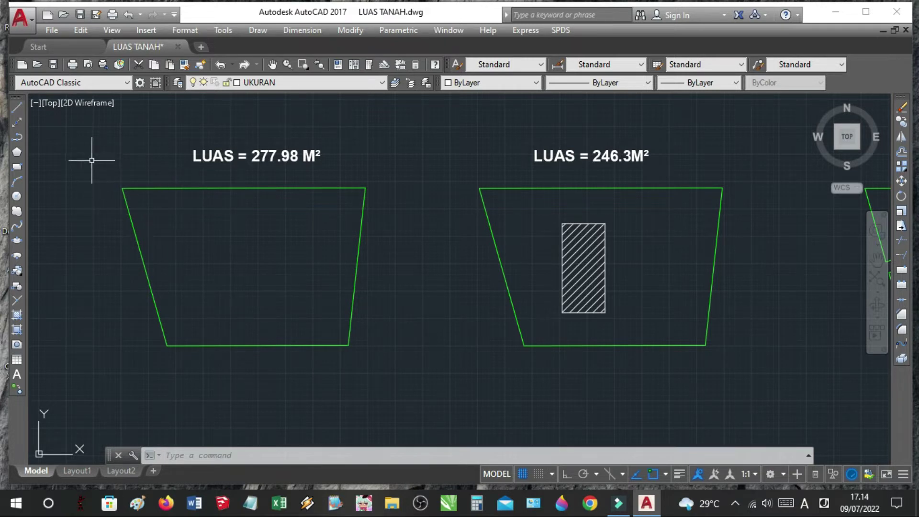
Measure the left trapezoid plot by object with AREA (277.98 area, 68.08 perimeter), then zoom to the second plot
key("Escape")
key("Escape")
type("AREA")
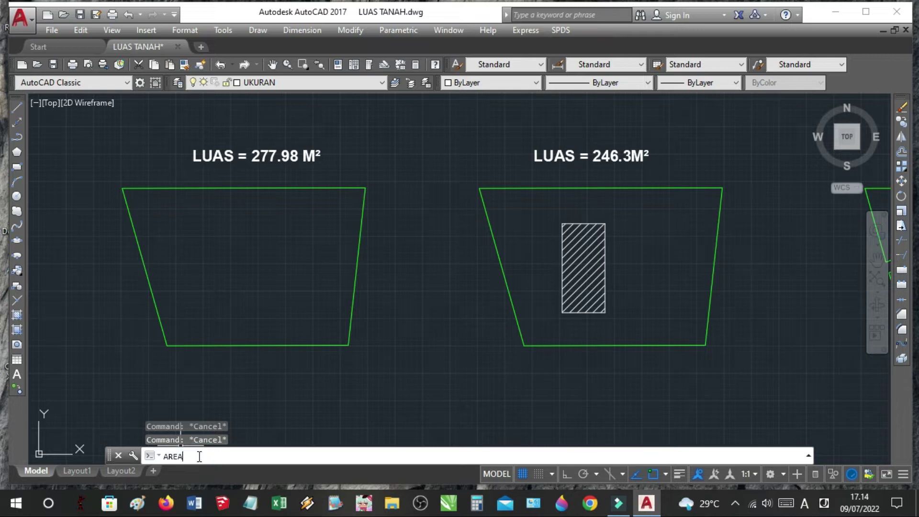
key("Return")
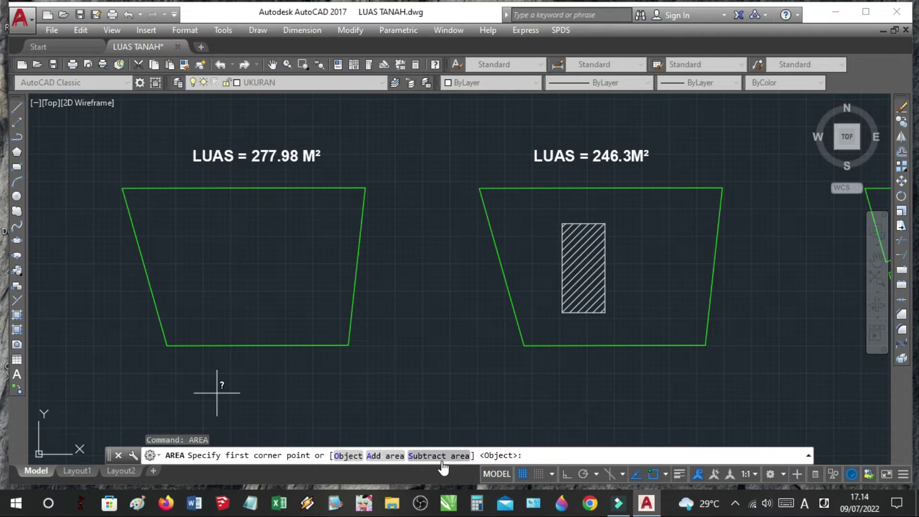
left_click(535, 456)
type("o")
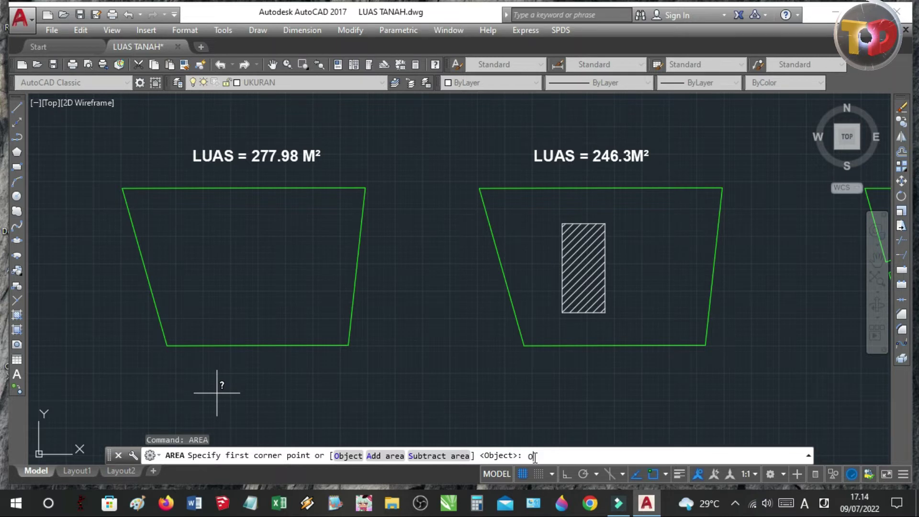
key("Return")
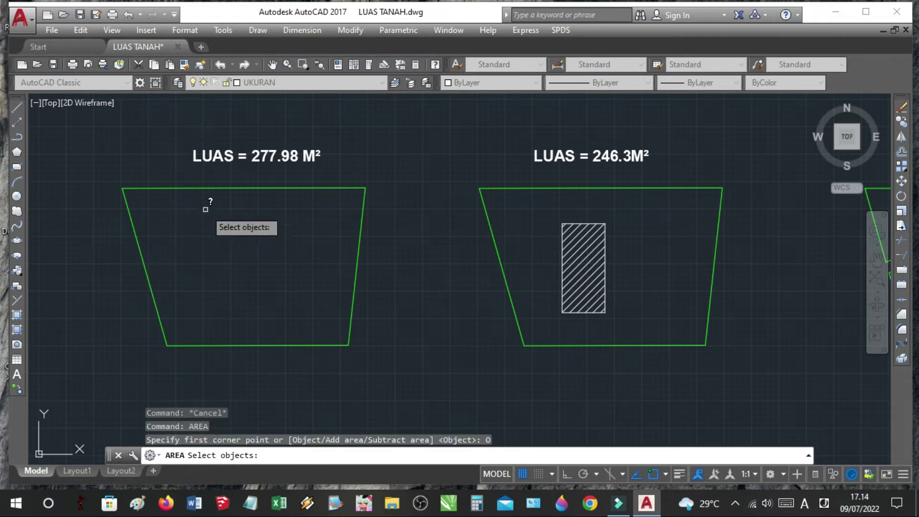
left_click(184, 187)
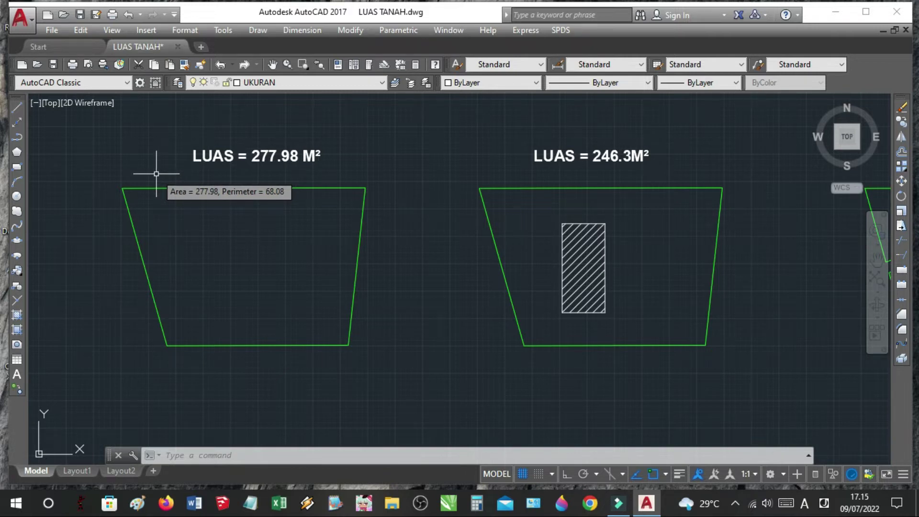
key("Escape")
key("Escape")
key("Escape")
scroll(178, 182, "up", 2)
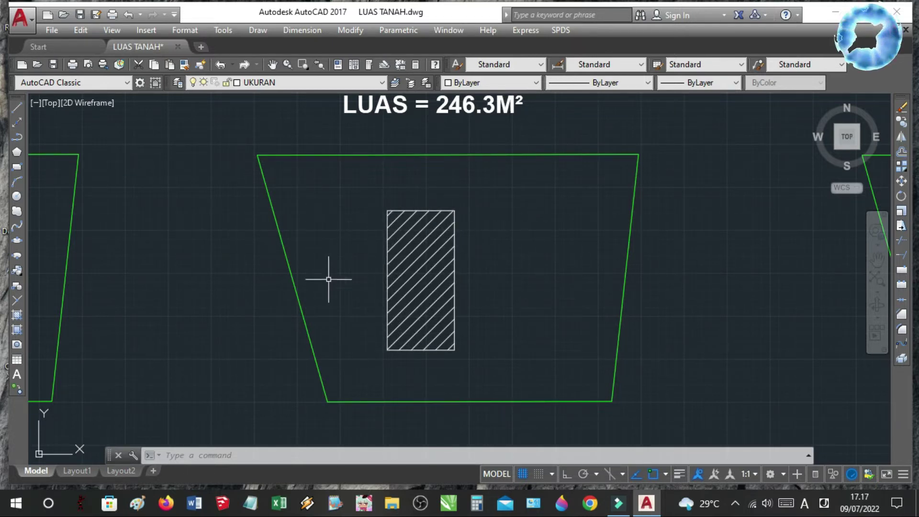
Start AREA in Add mode and add the second plot's outer trapezoid boundary, totalling 277.98
left_click(210, 455)
type("AA")
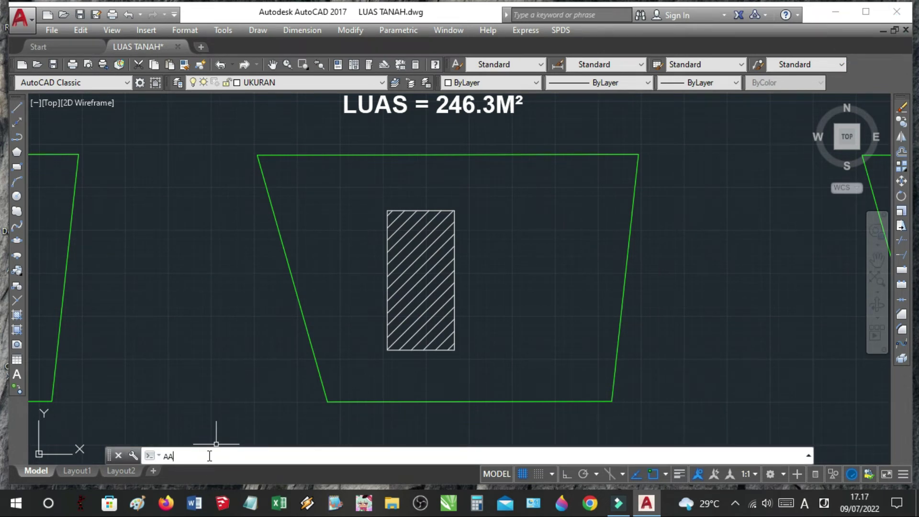
key("Return")
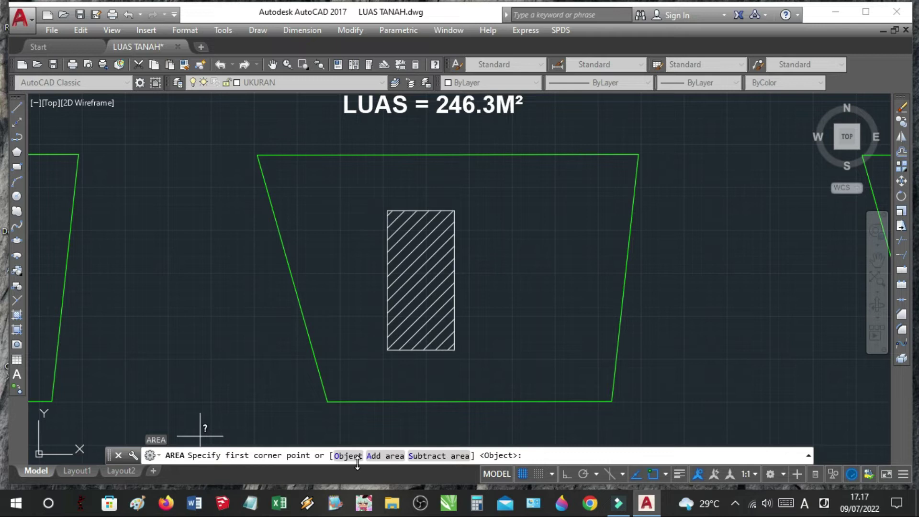
left_click(532, 454)
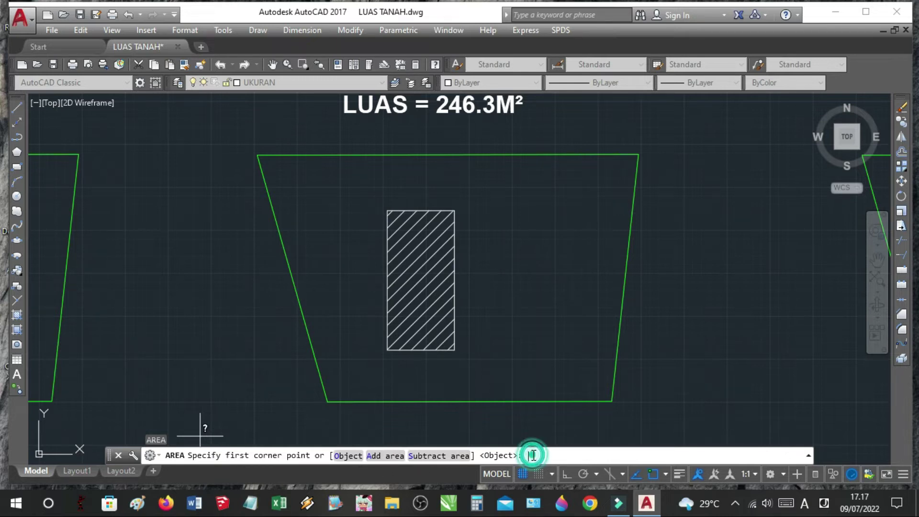
type("A")
key("Return")
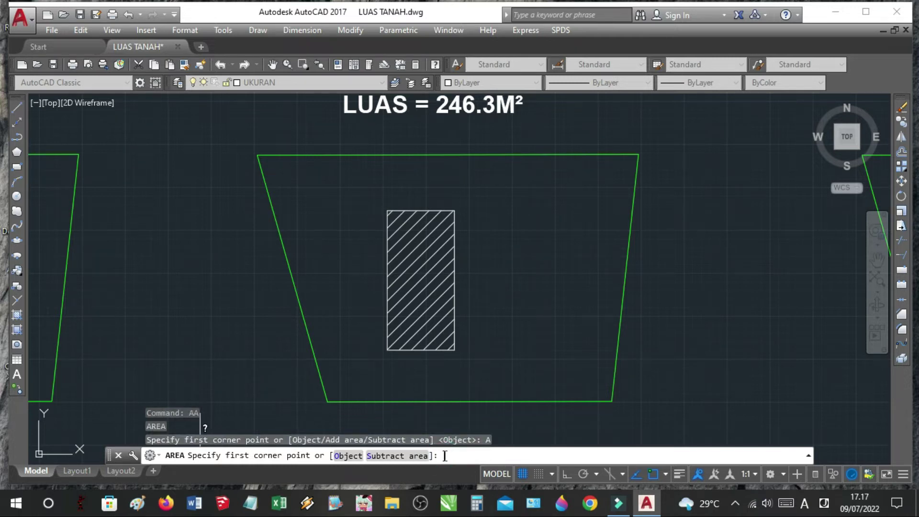
type("O")
key("Return")
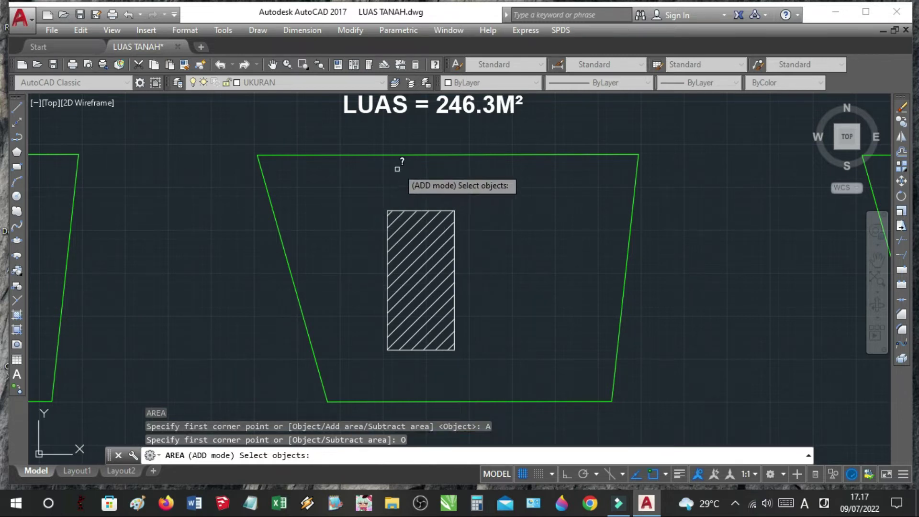
left_click(407, 155)
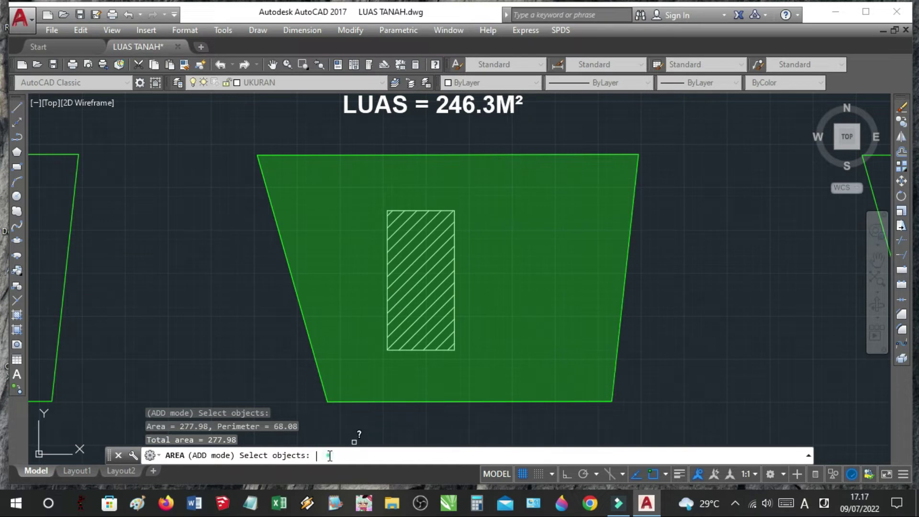
key("Return")
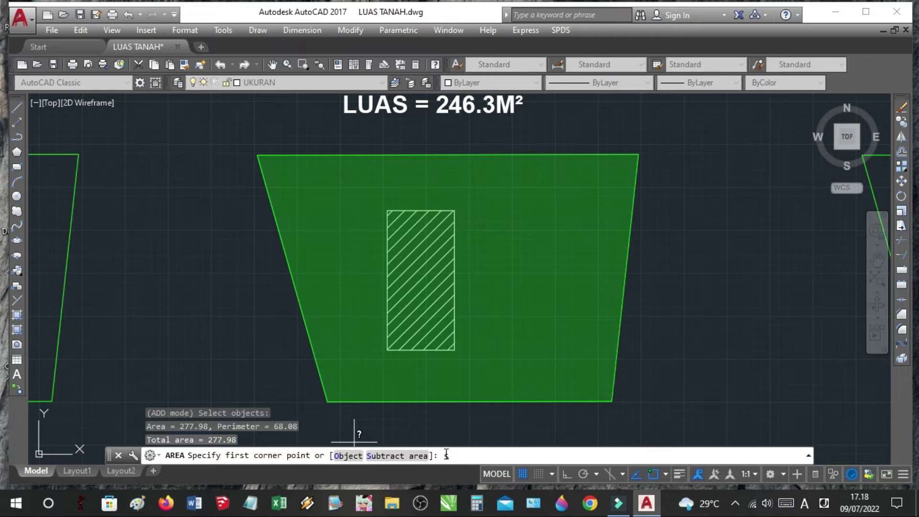
Subtract the hatched rectangle (31.68 area) by object, leaving a 246.30 total, then end AREA
key("Return")
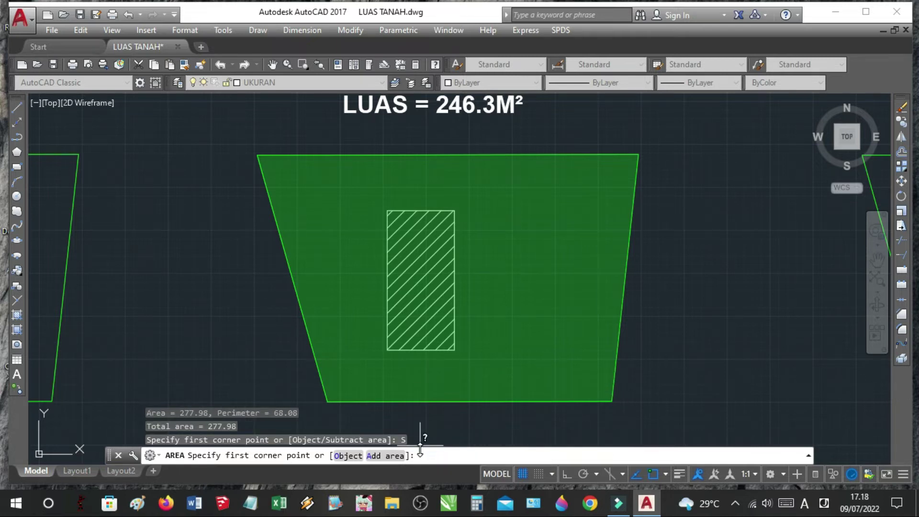
left_click(421, 455)
type("O")
key("Return")
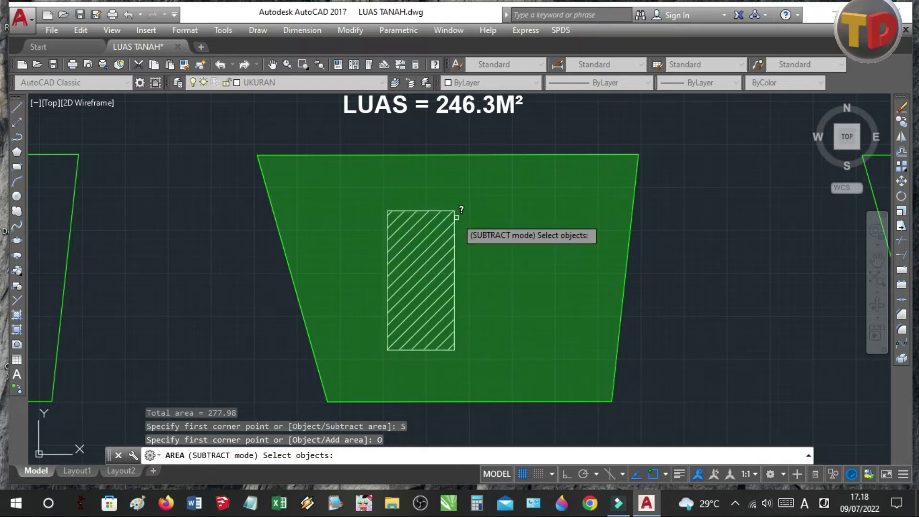
left_click(455, 217)
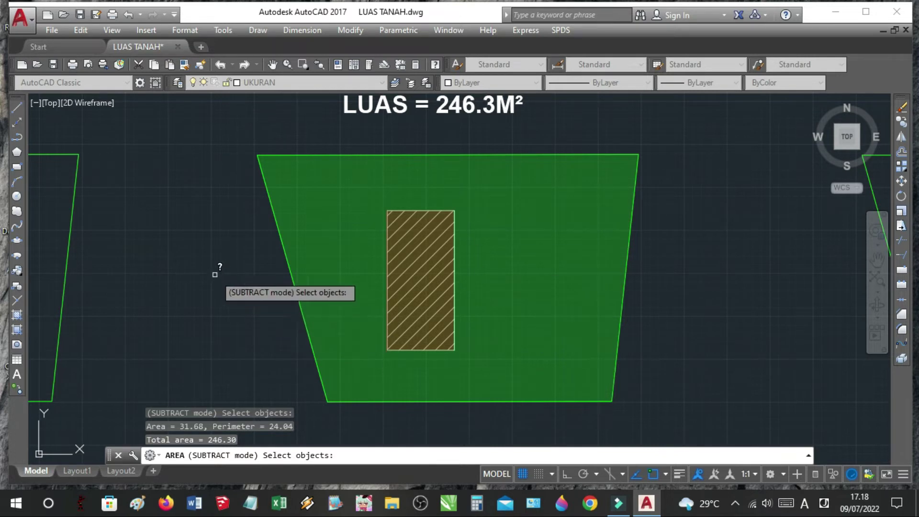
left_click(348, 454)
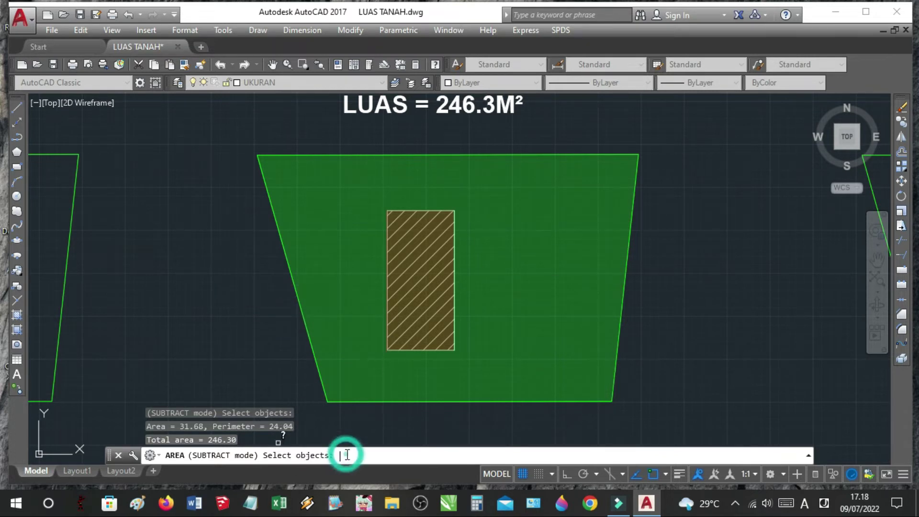
key("Return")
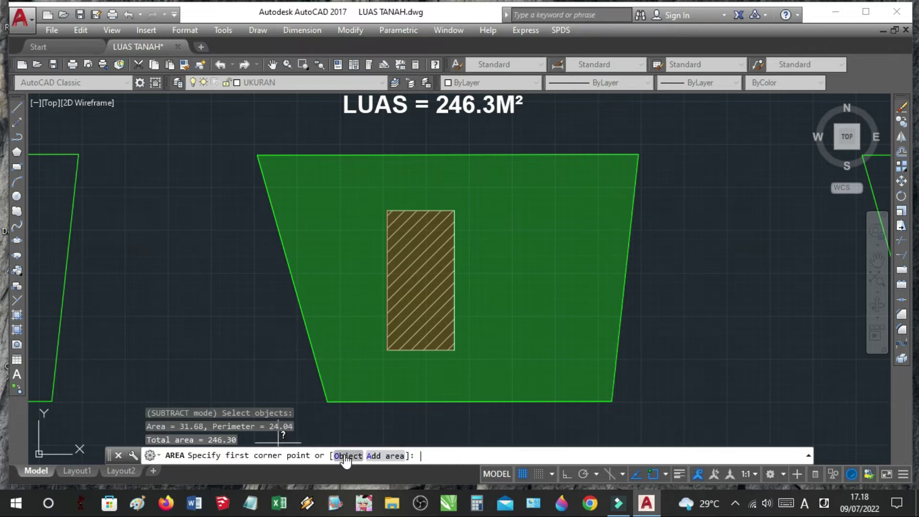
key("Escape")
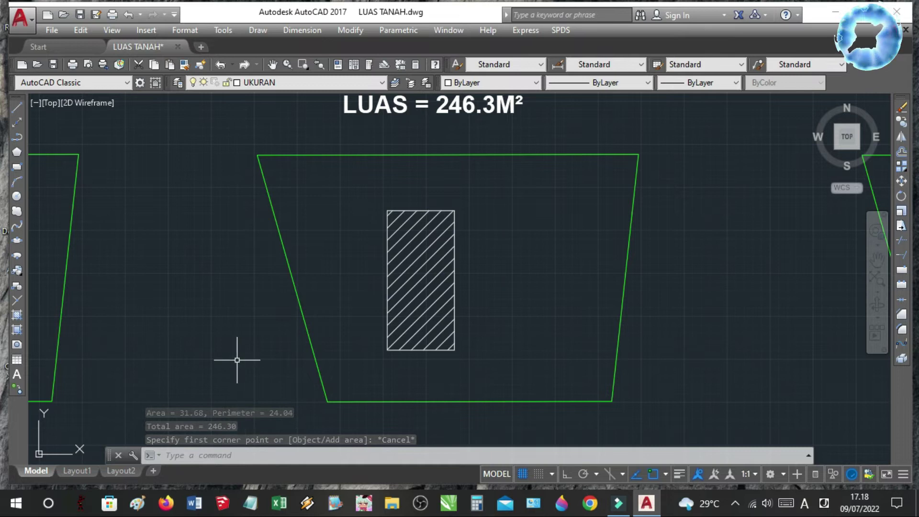
Zoom into the third plot and select its upper and lower boundary polylines to check them
left_click(221, 275)
key("Escape")
scroll(221, 276, "down", 4)
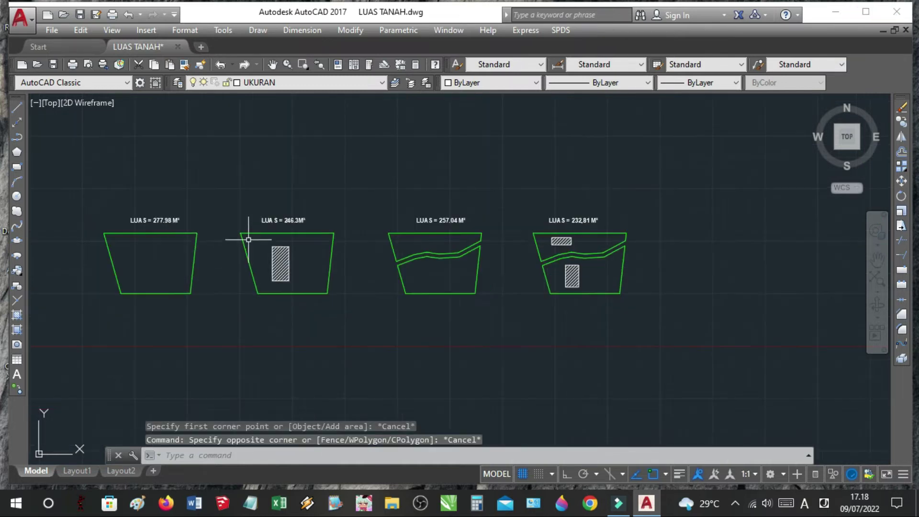
scroll(476, 293, "up", 1)
scroll(476, 282, "up", 1)
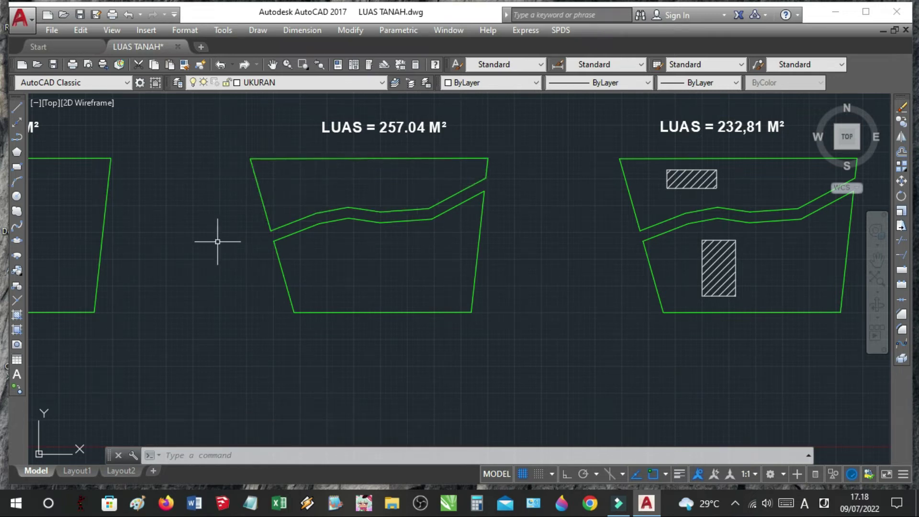
scroll(273, 231, "up", 2)
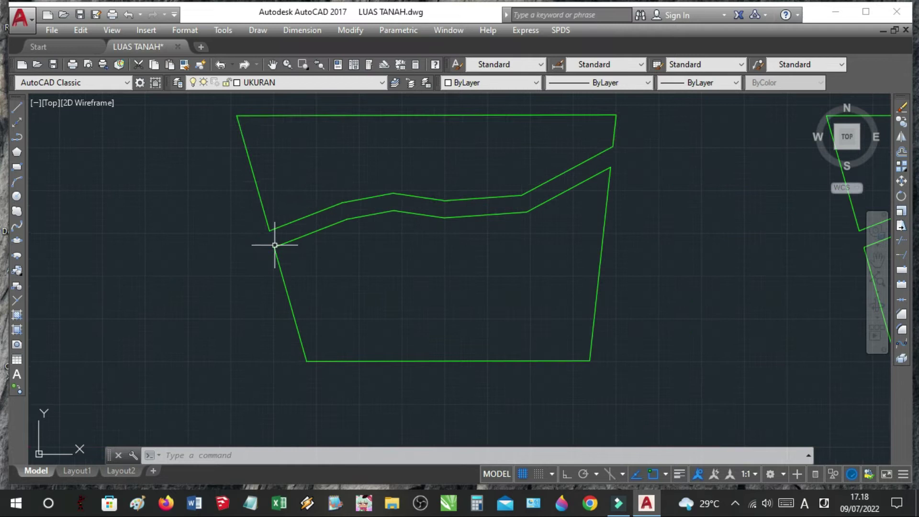
left_click(292, 223)
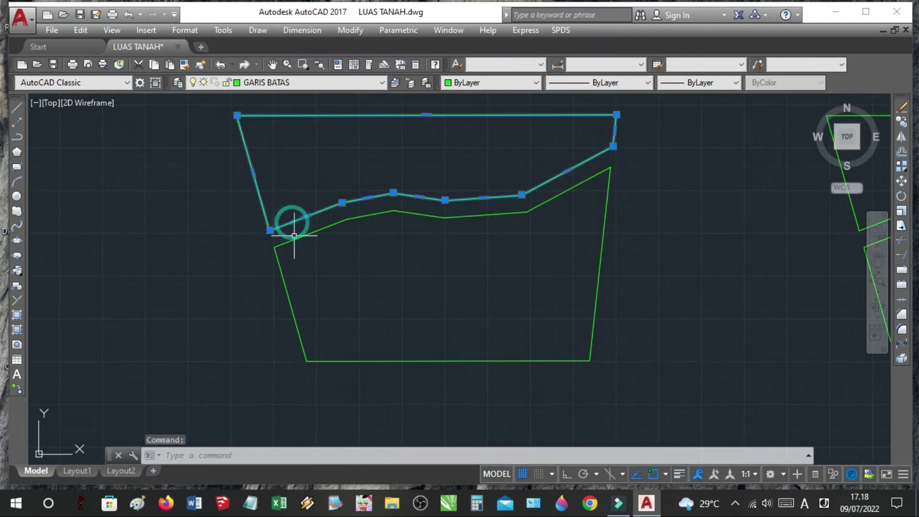
left_click(298, 240)
key("Escape")
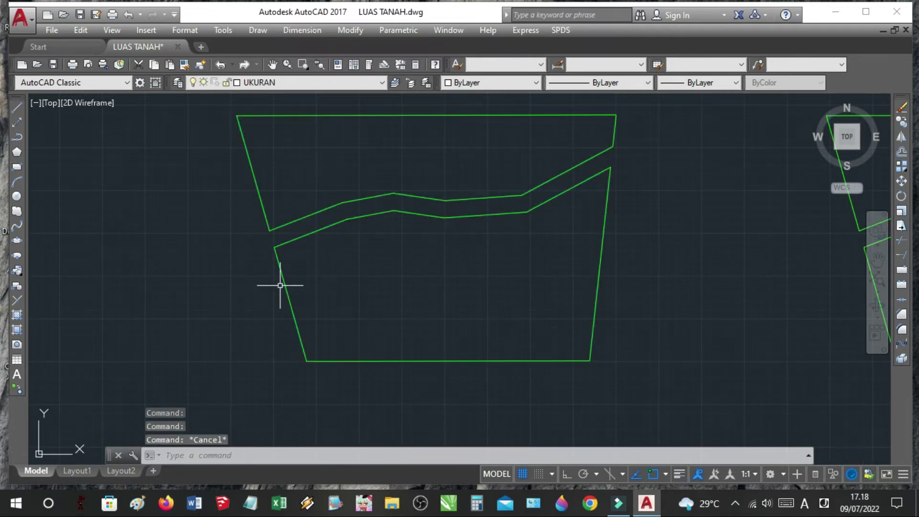
scroll(265, 306, "down", 1)
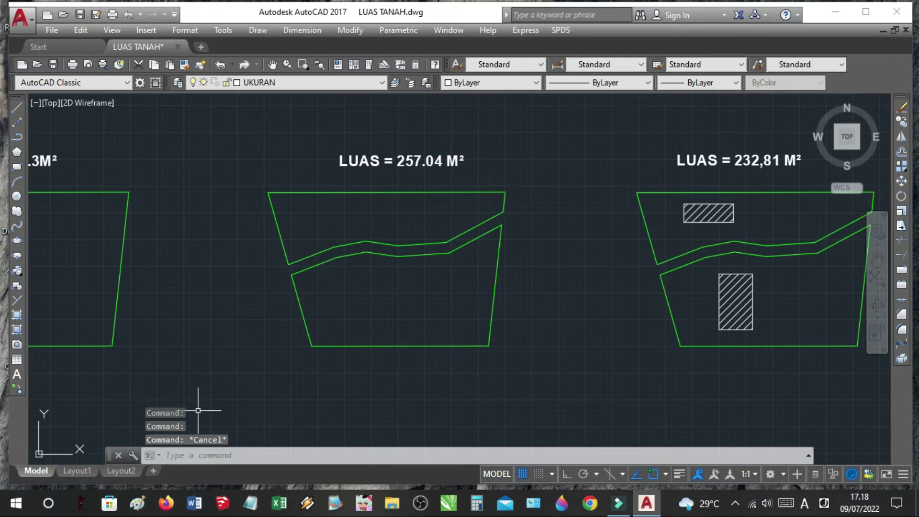
left_click(195, 456)
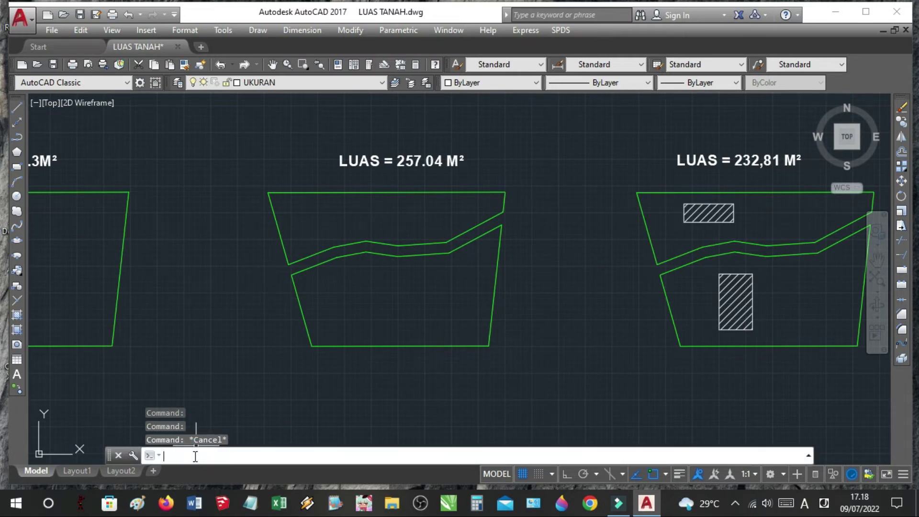
type("AA")
Add the 257.04 M² plot's upper and lower polygons by object in AREA, confirming a 257.04 total
key("Return")
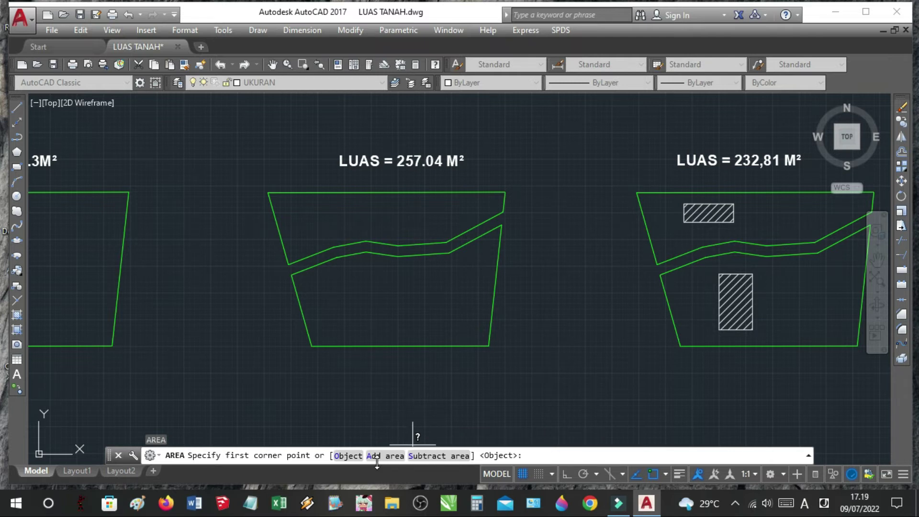
left_click(531, 457)
type("A")
key("Return")
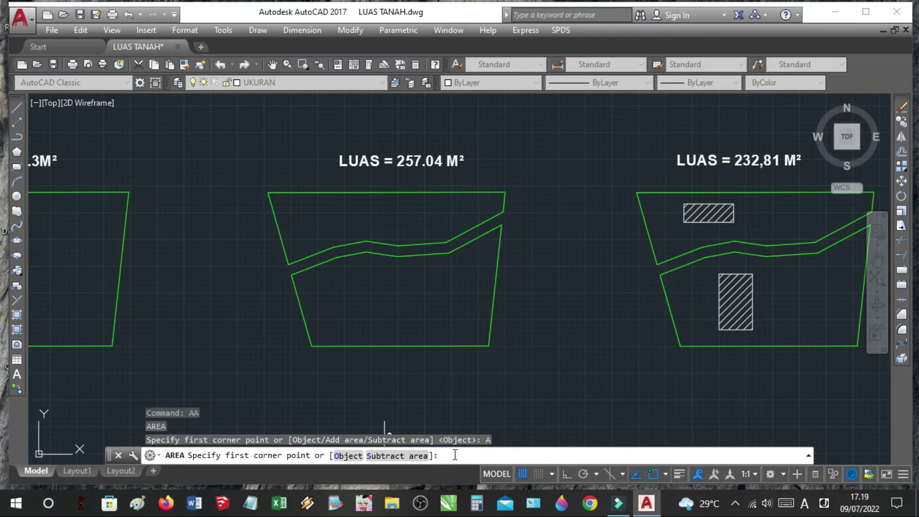
key("Return")
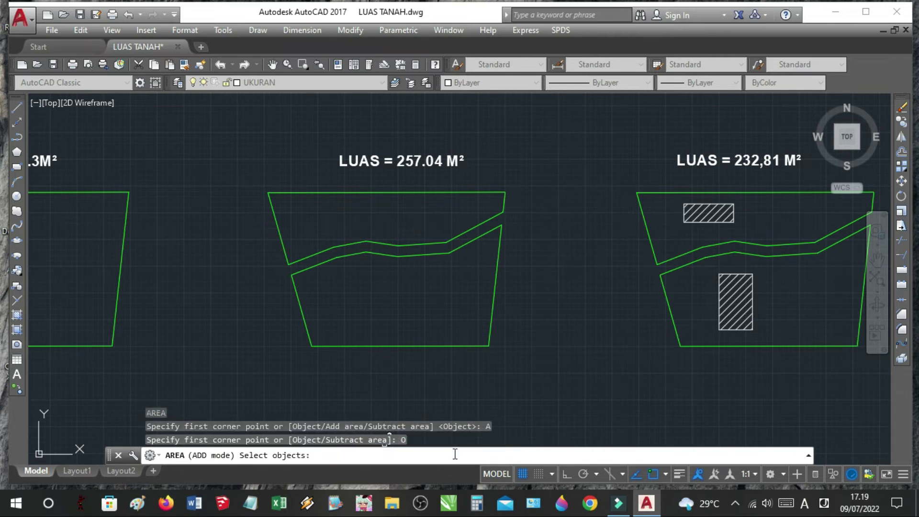
left_click(310, 194)
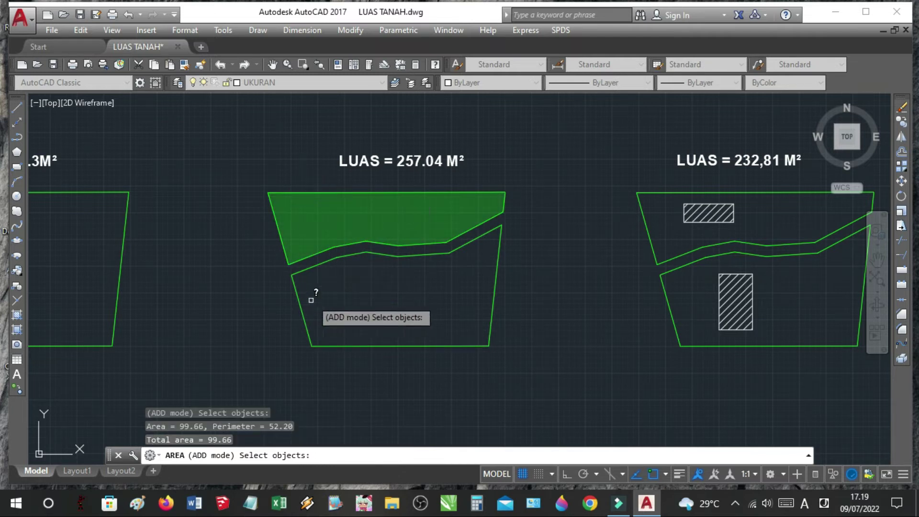
left_click(321, 265)
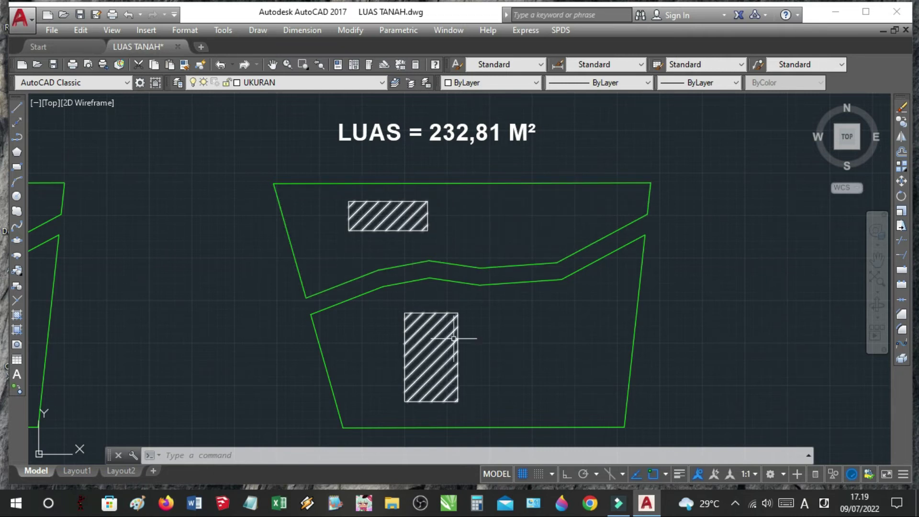
scroll(552, 220, "down", 2)
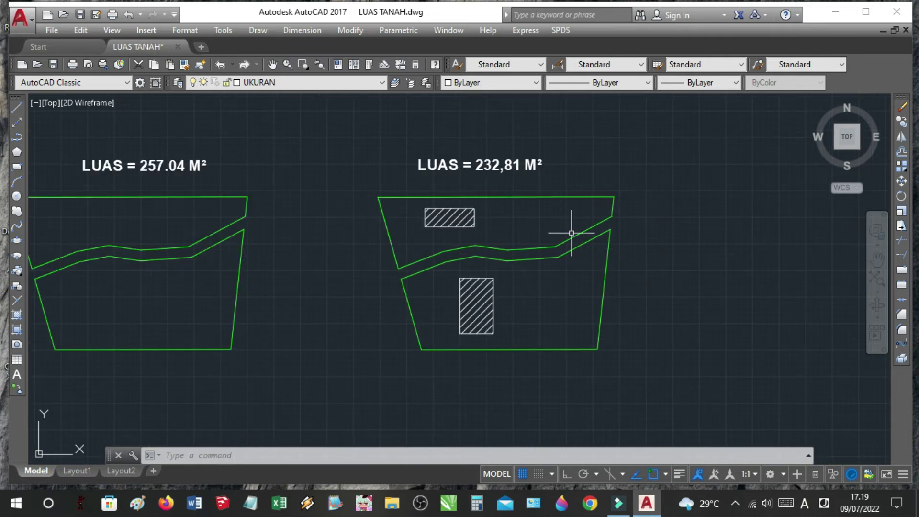
scroll(488, 208, "up", 2)
key("Escape")
key("Escape")
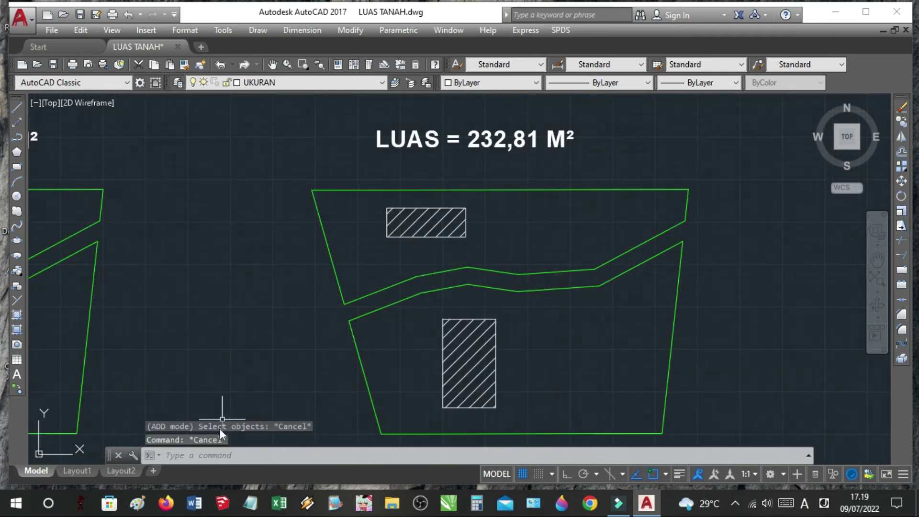
left_click(202, 452)
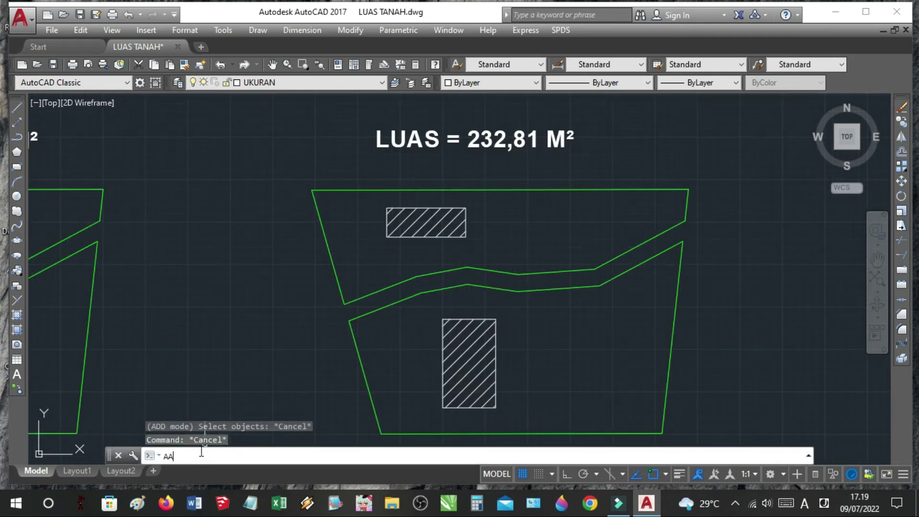
Add the right plot's upper (99.66) and lower (157.38) boundaries for a 257.04 running total
key("Return")
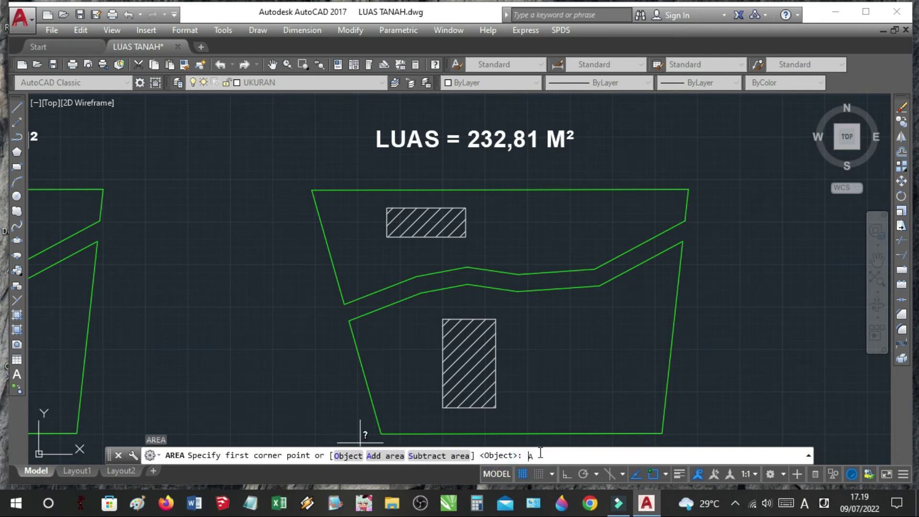
key("Return")
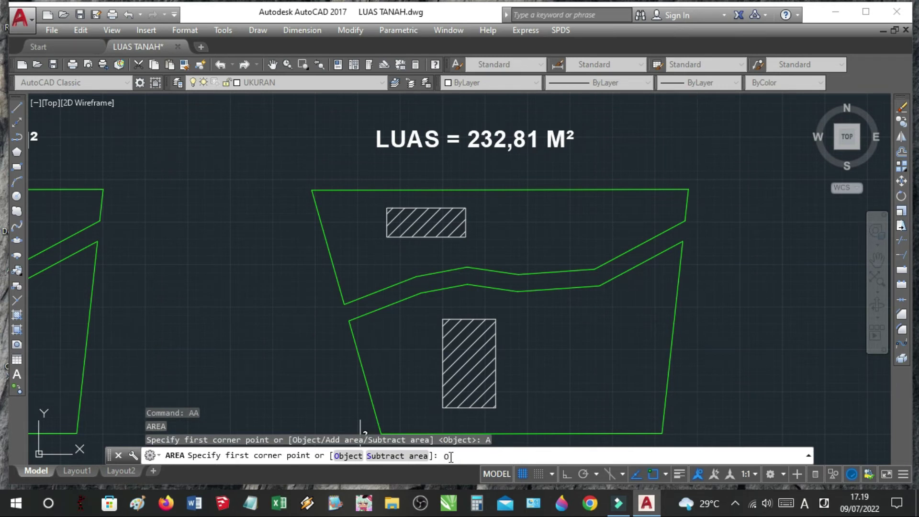
key("Return")
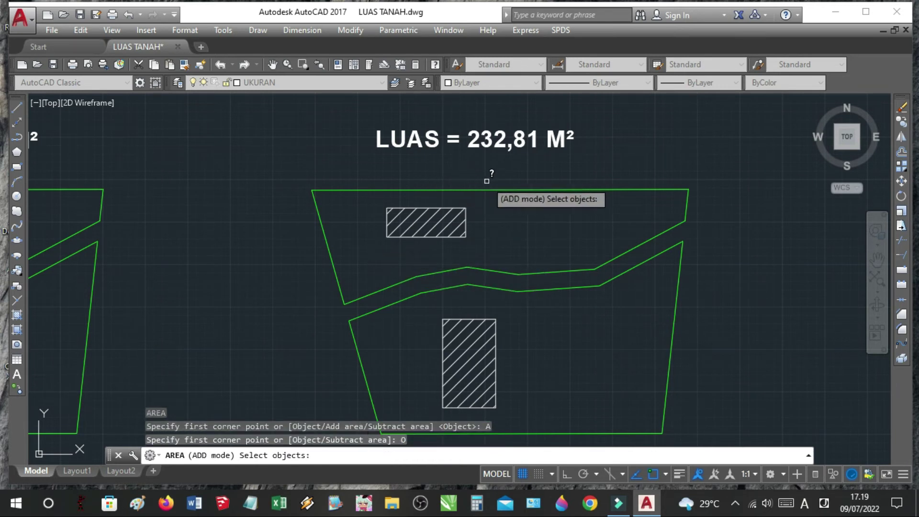
left_click(524, 189)
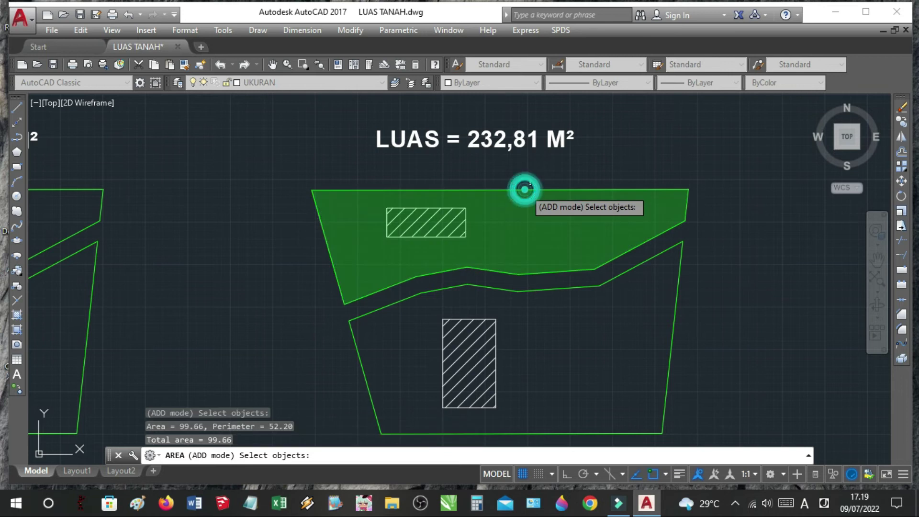
left_click(528, 291)
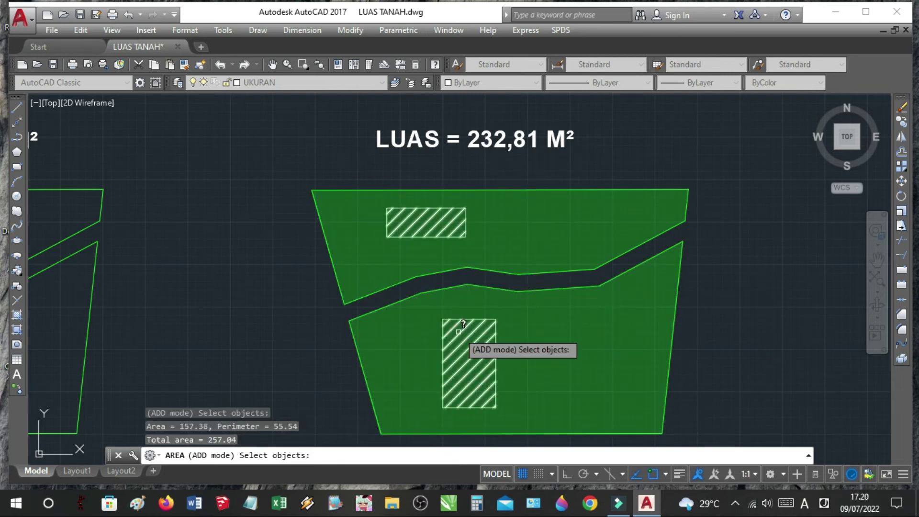
key("Return")
type("s")
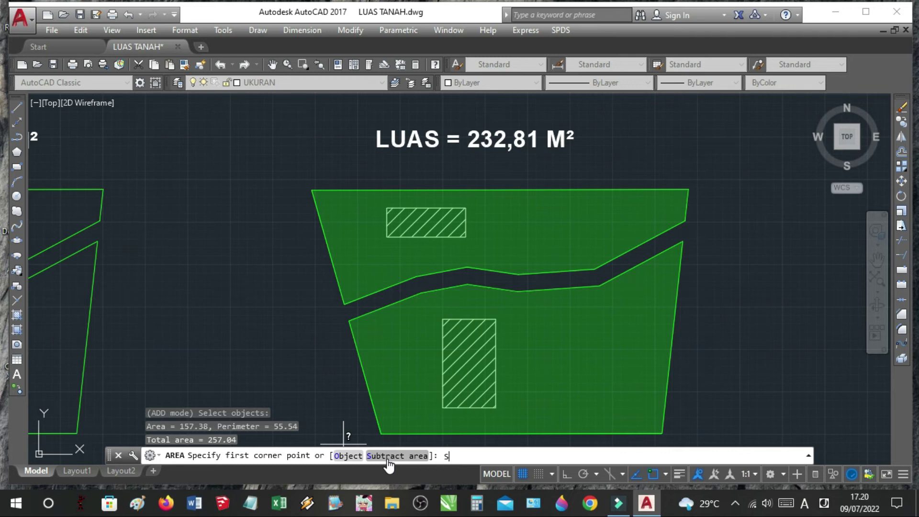
Subtract the upper and lower hatched rectangles by object, leaving a 232.81 total, then end AREA
key("Return")
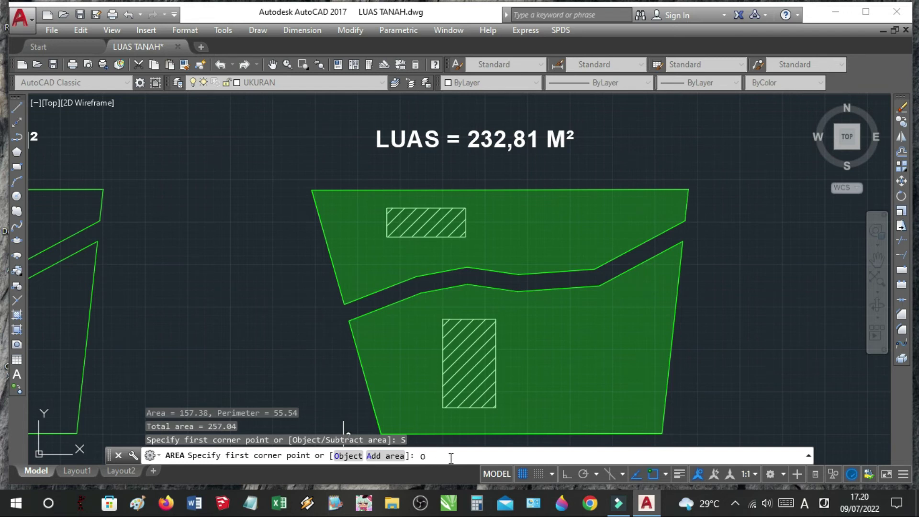
key("Return")
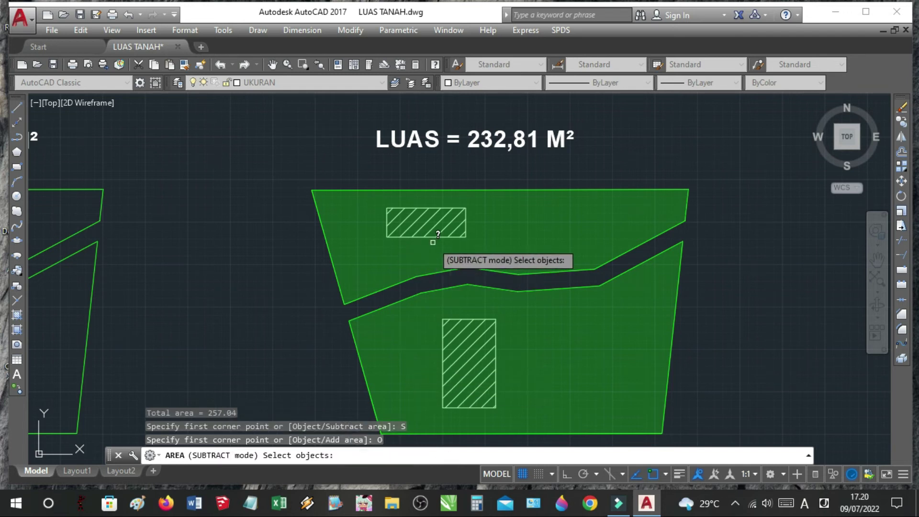
left_click(439, 238)
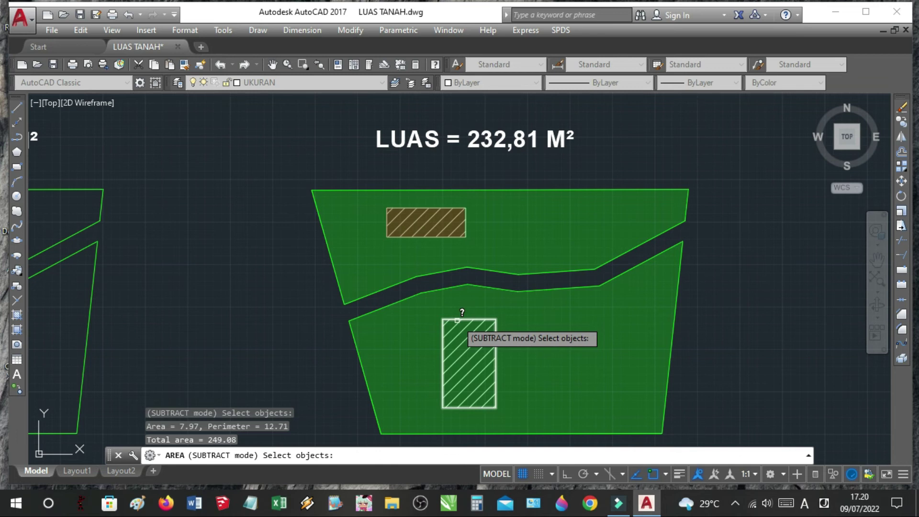
left_click(458, 320)
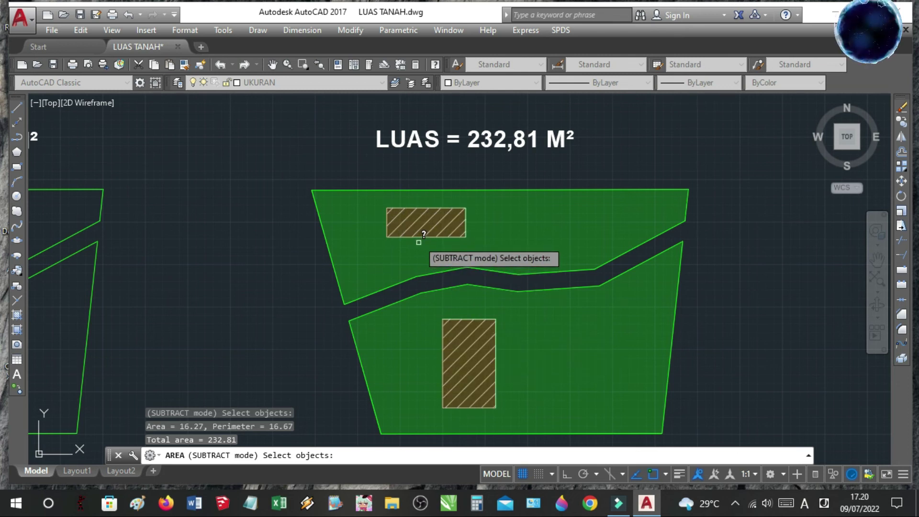
key("Escape")
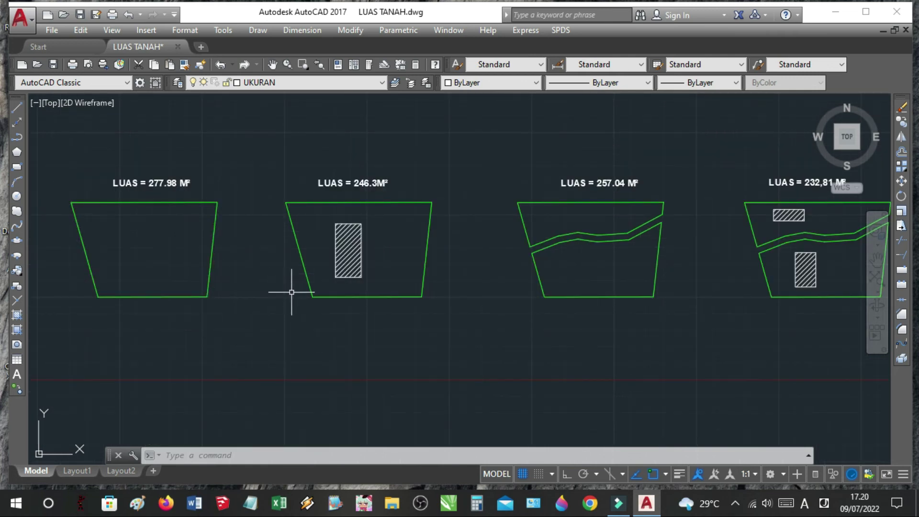
scroll(287, 288, "down", 2)
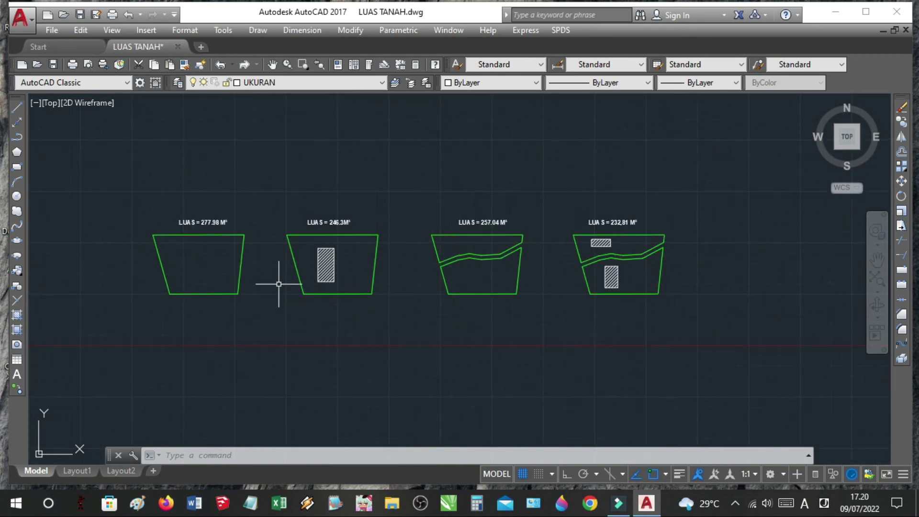
middle_click_drag(184, 313, 178, 309)
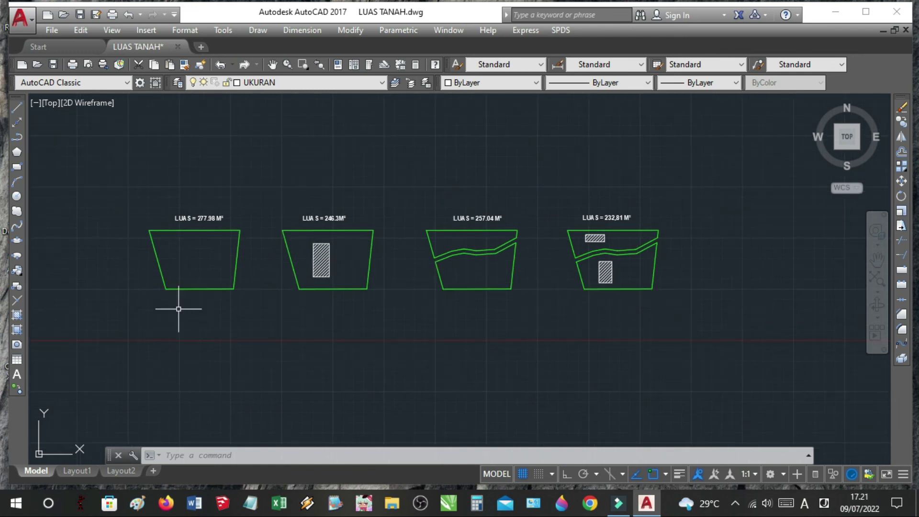
scroll(179, 308, "up", 2)
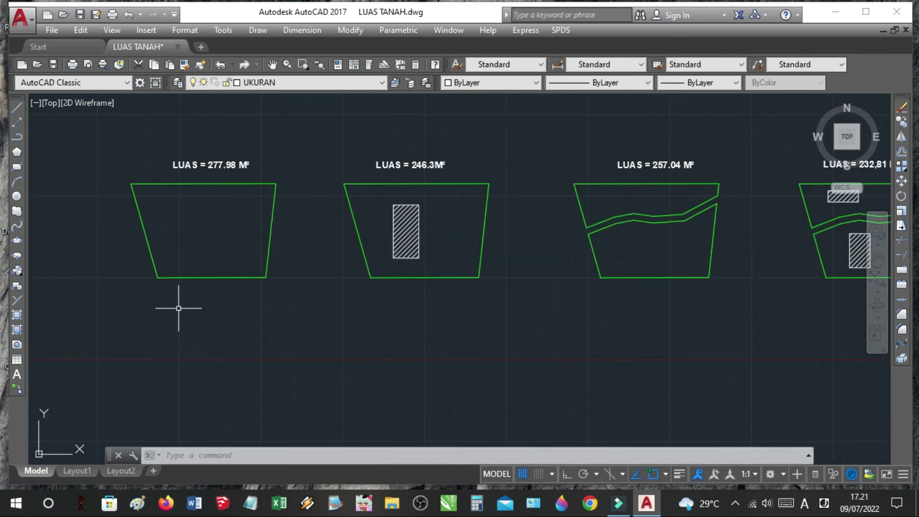
left_click(272, 65)
left_click_drag(457, 208, 309, 219)
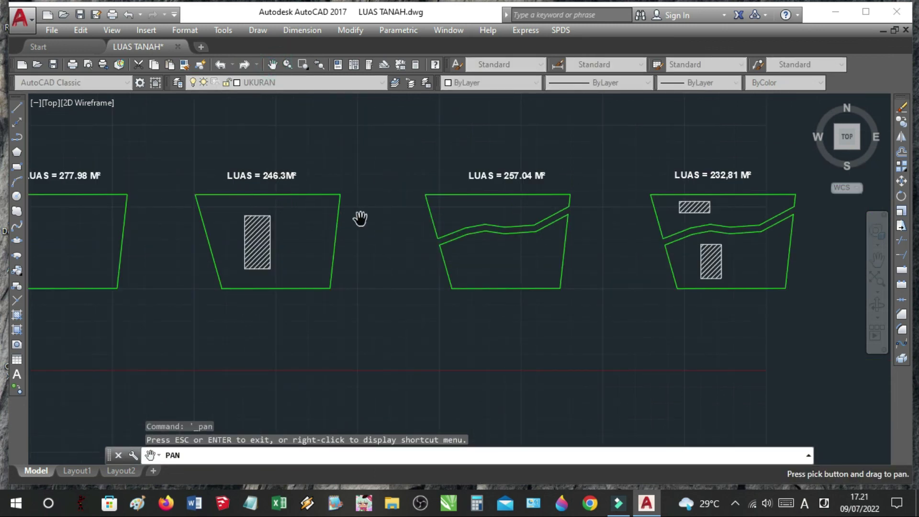
scroll(407, 215, "down", 2)
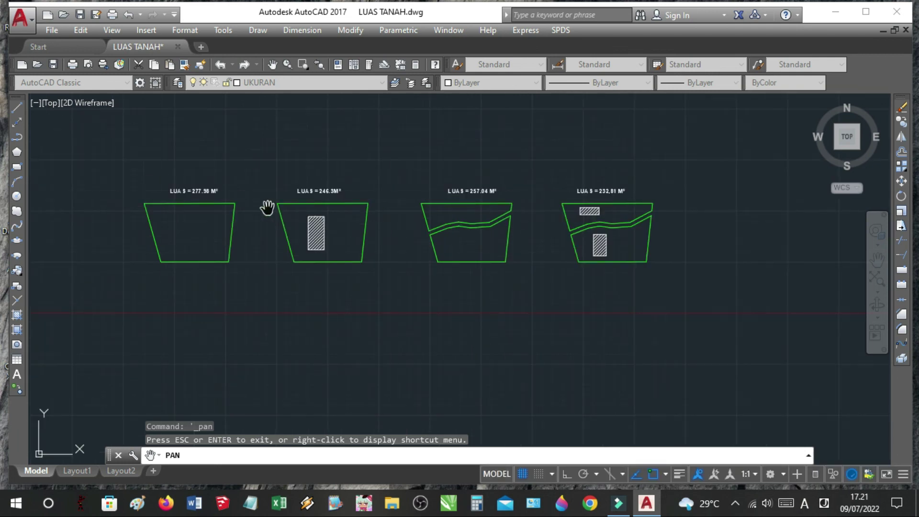
scroll(311, 206, "down", 2)
scroll(297, 228, "up", 2)
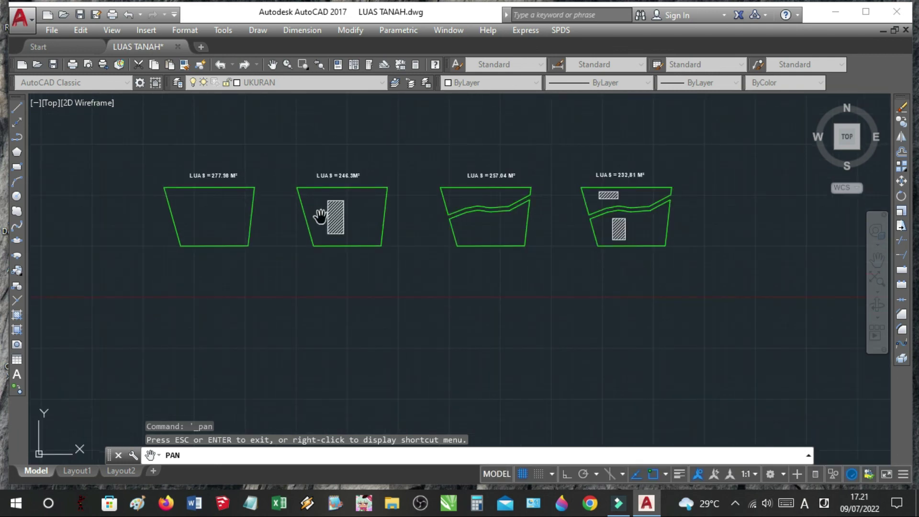
scroll(297, 240, "up", 3)
left_click_drag(298, 238, 306, 127)
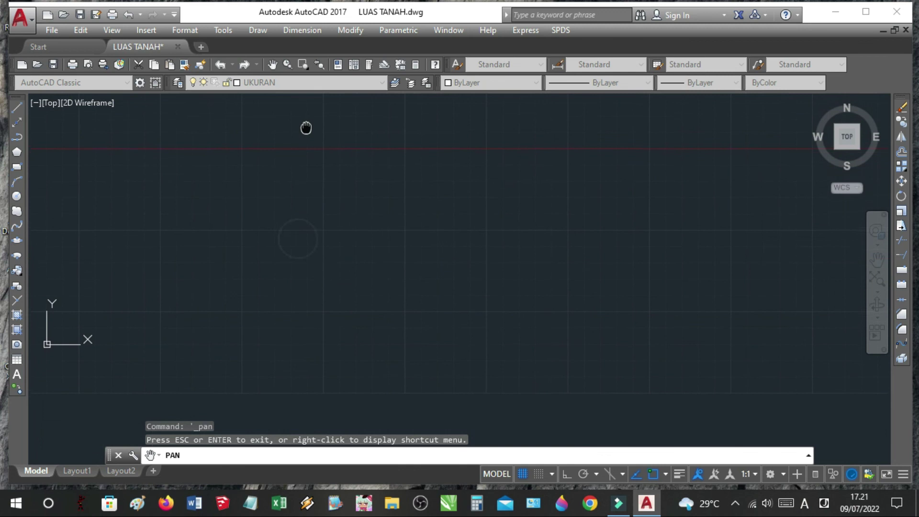
left_click(17, 137)
key("Escape")
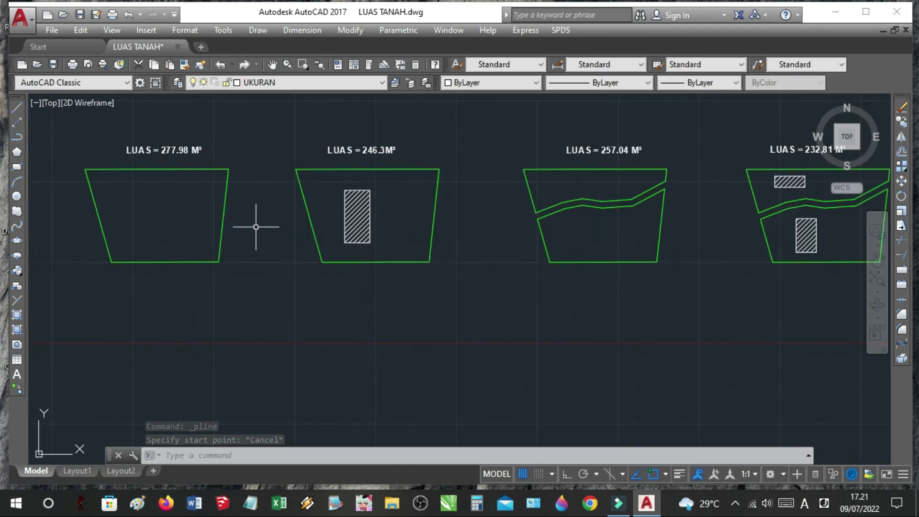